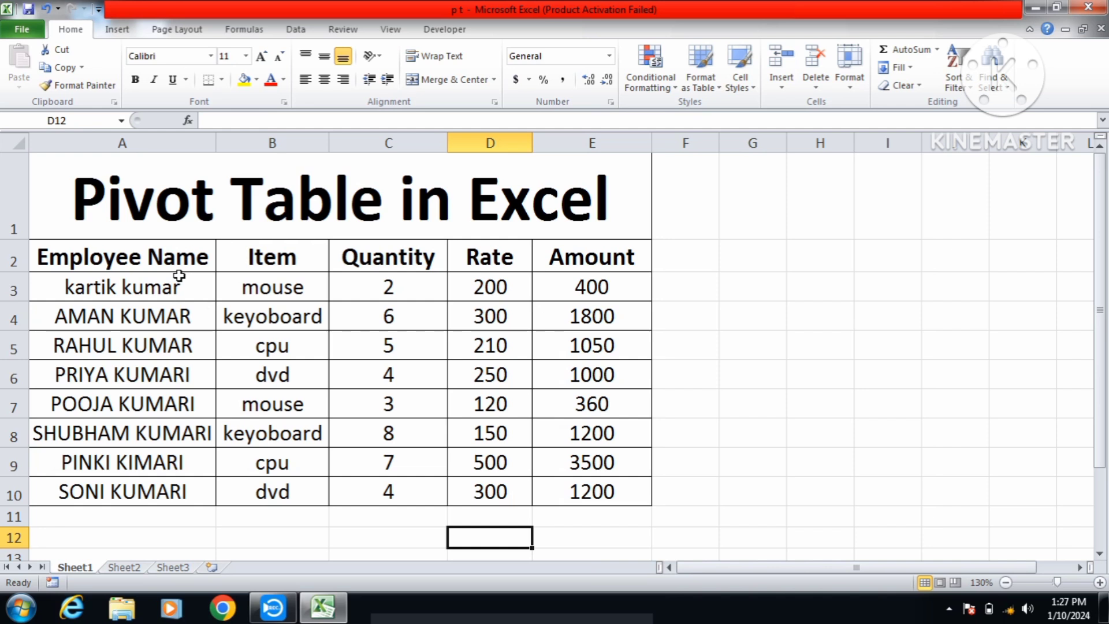
Create a PivotTable from the employee sales data in A2:E10 on a new worksheet
click(145, 253)
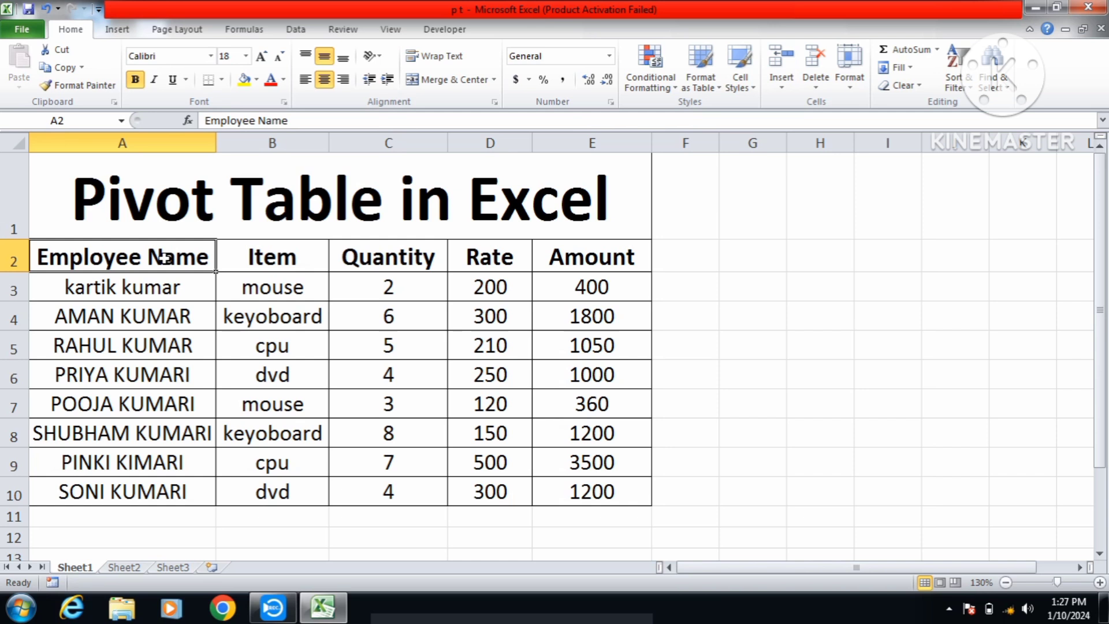
click(257, 267)
drag(194, 263, 572, 468)
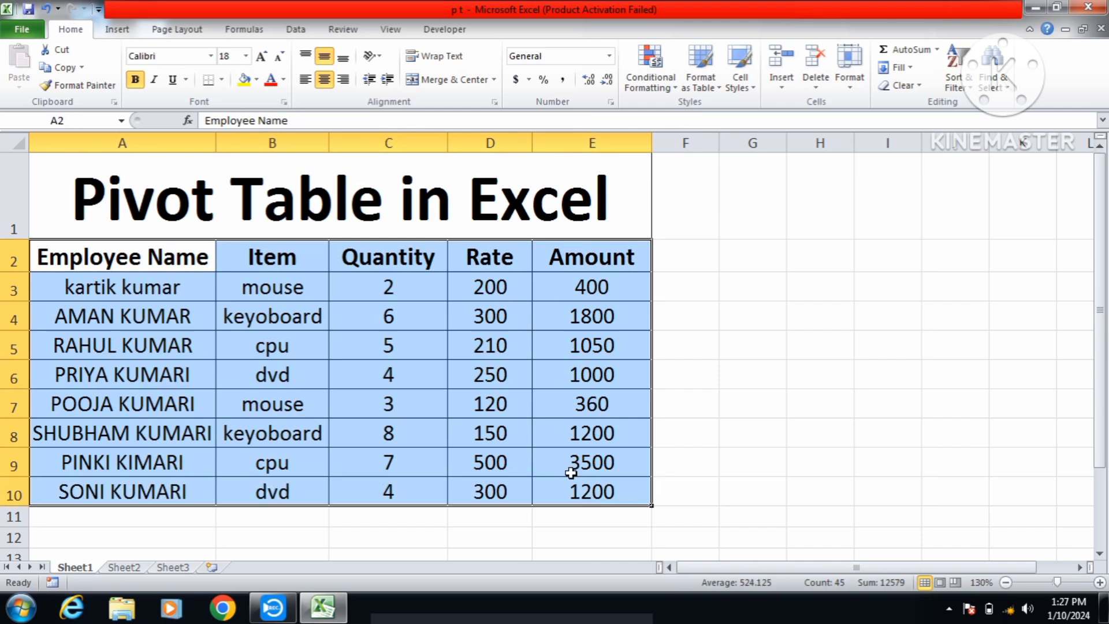
click(118, 32)
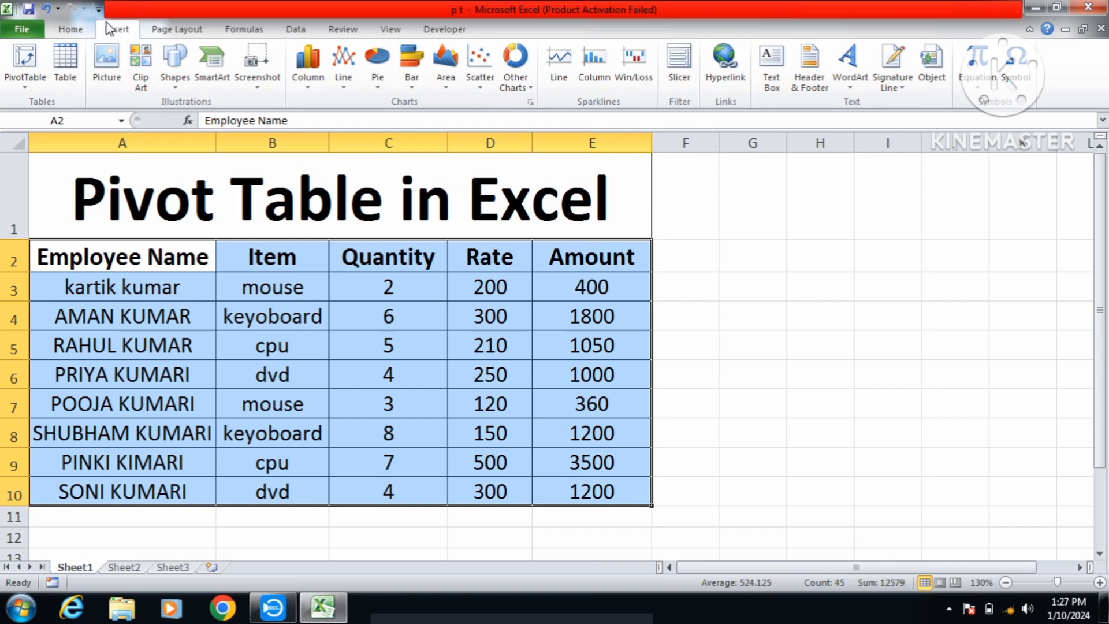
click(33, 87)
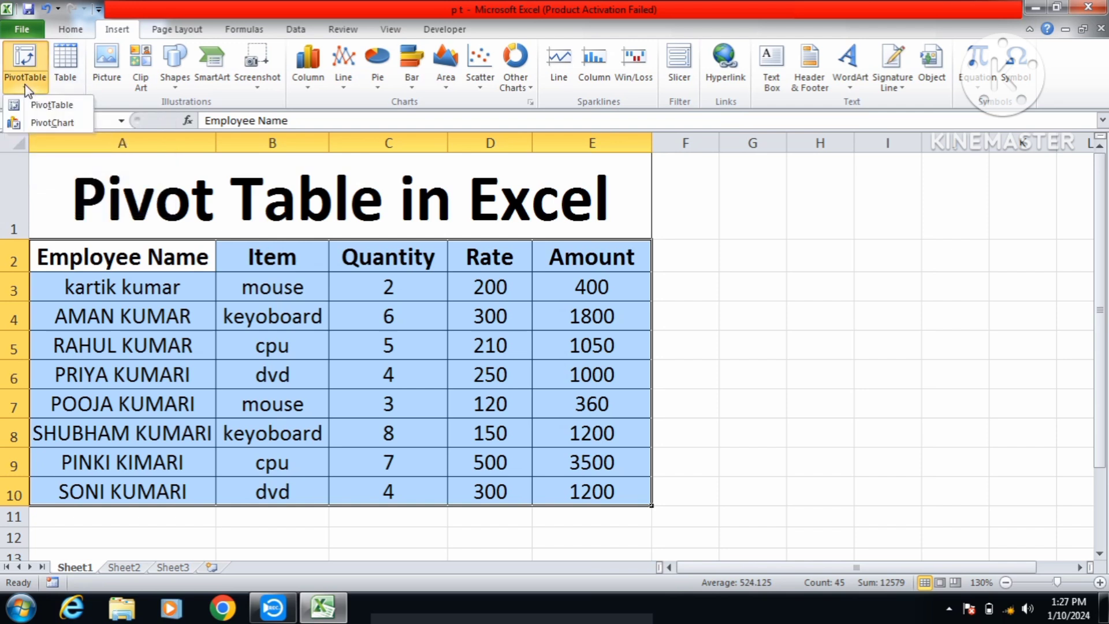
click(52, 107)
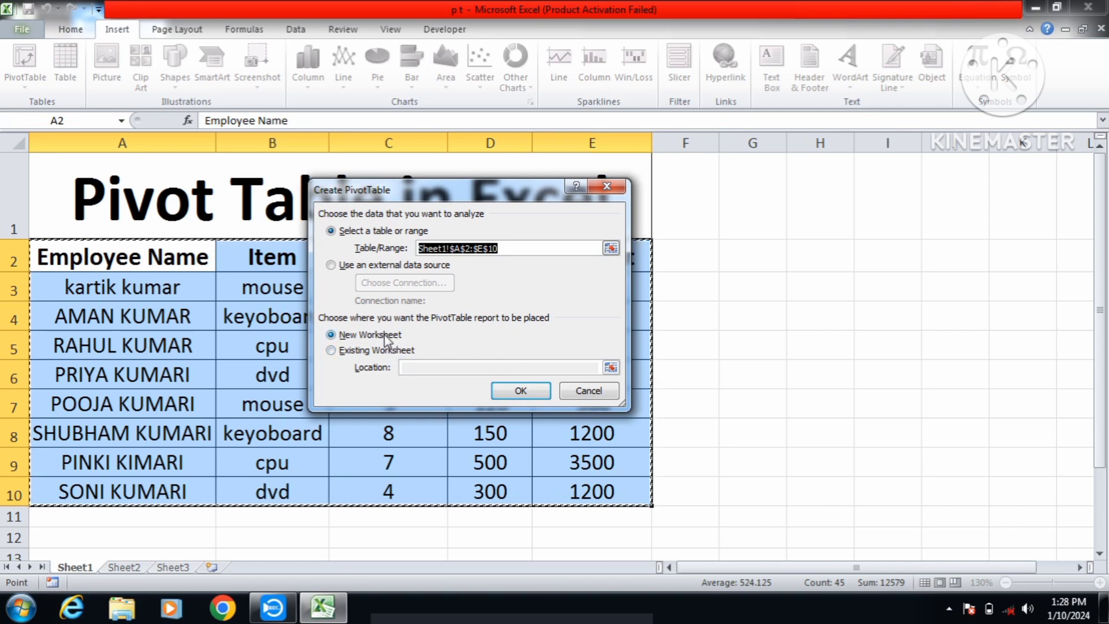
click(385, 339)
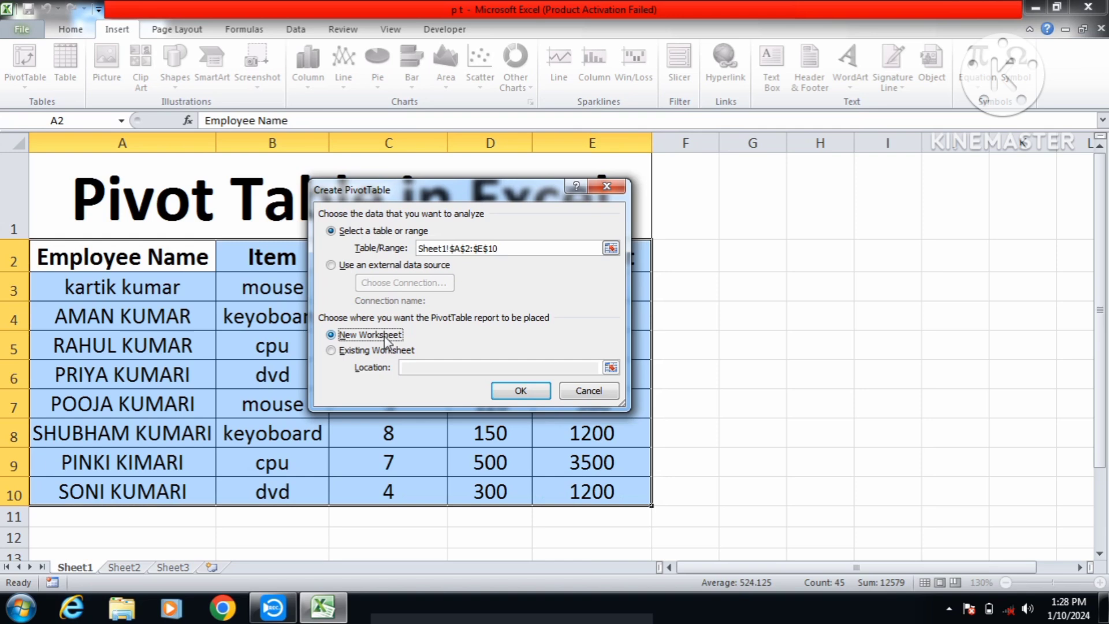
click(540, 395)
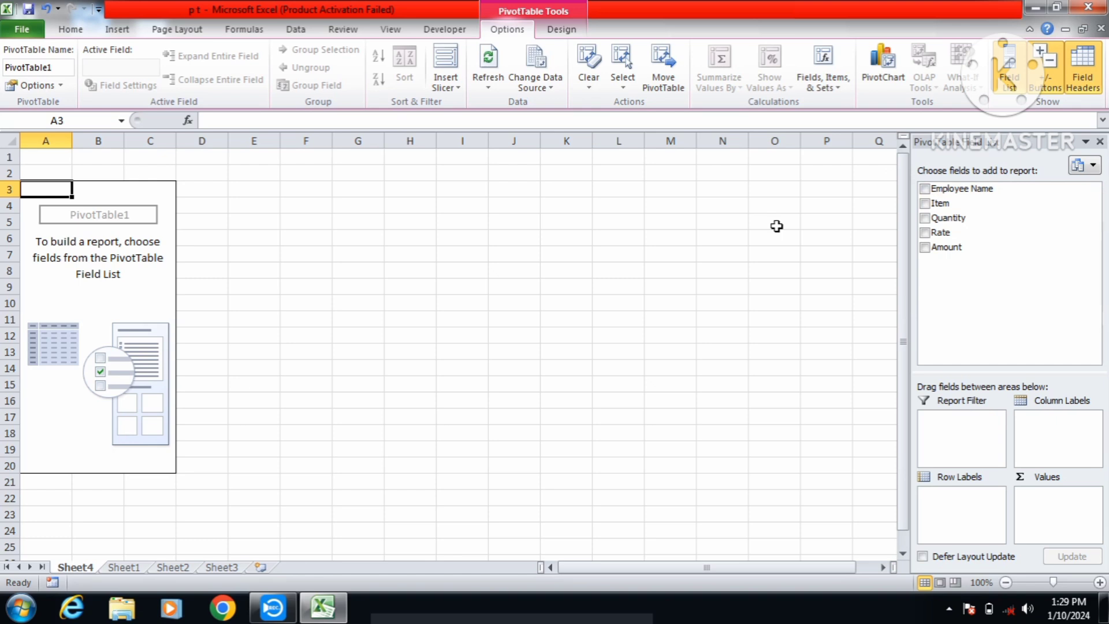
Set up the PivotTable with Item as the report filter and Employee Name as the row labels
click(979, 412)
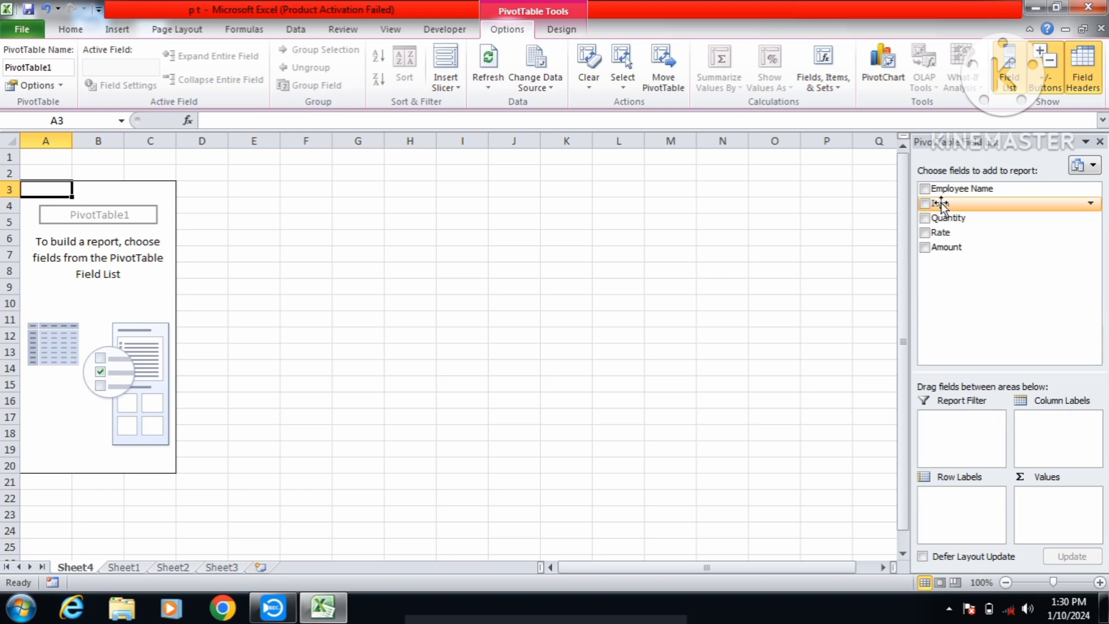
drag(941, 203, 964, 437)
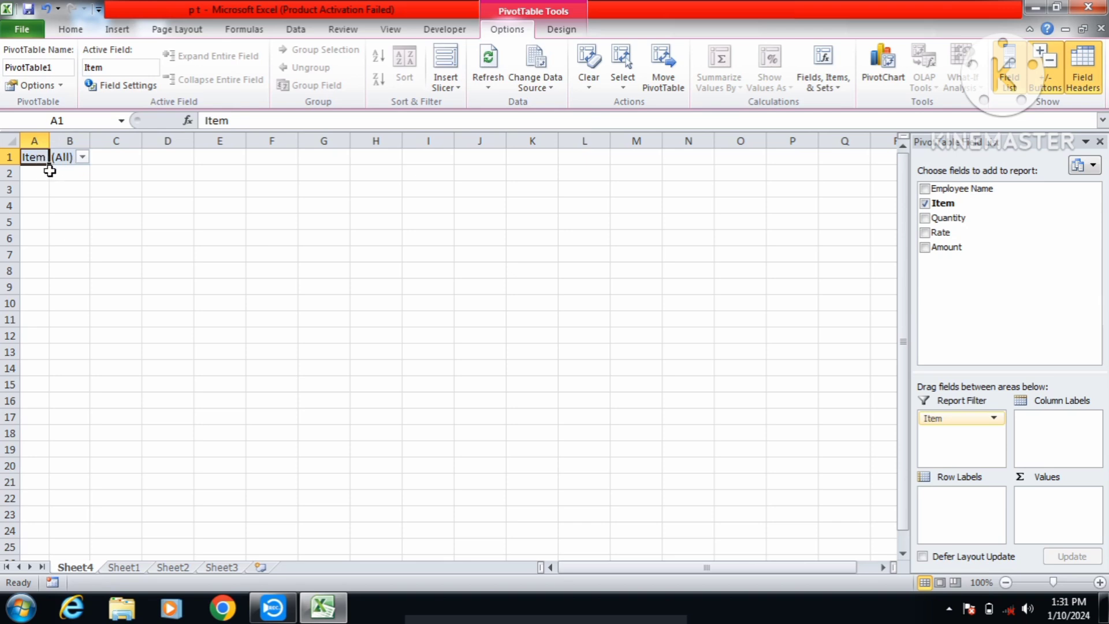
click(83, 158)
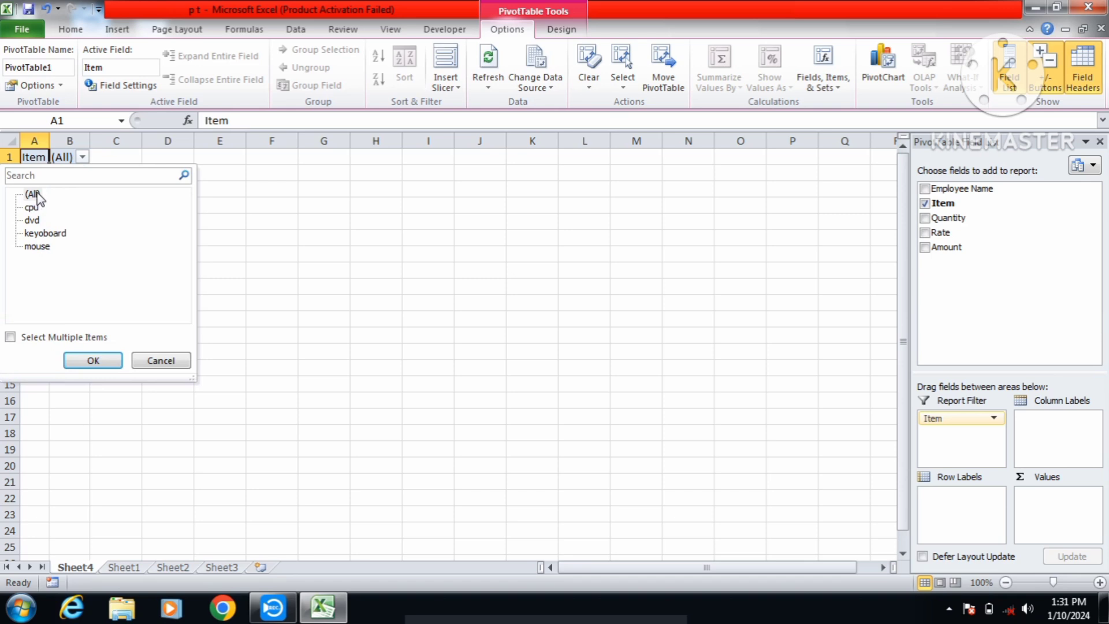
click(53, 199)
click(85, 131)
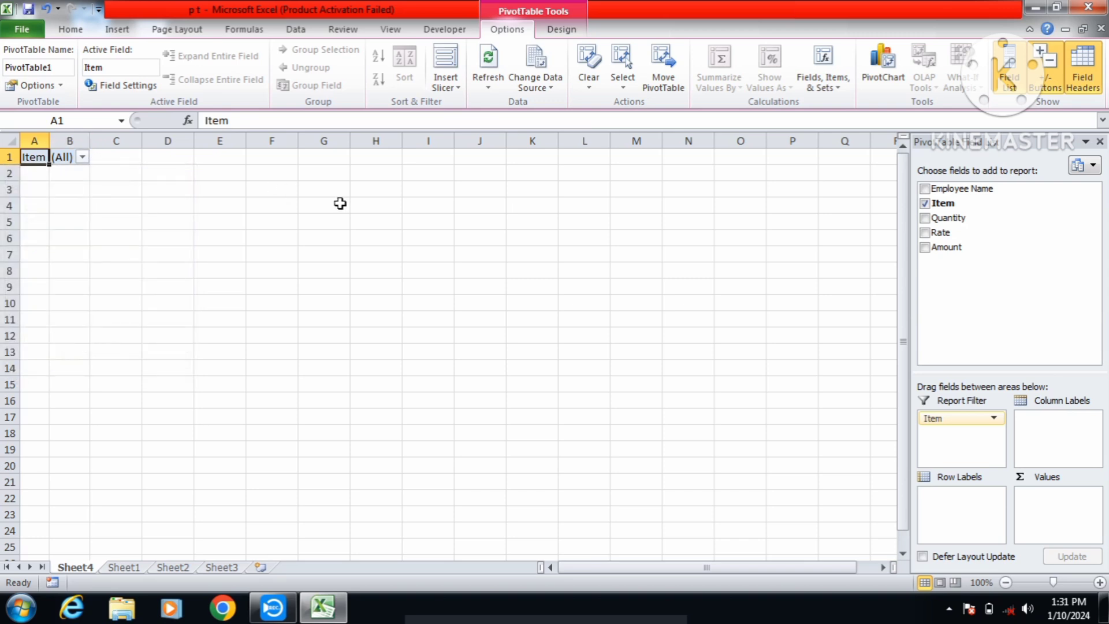
click(925, 189)
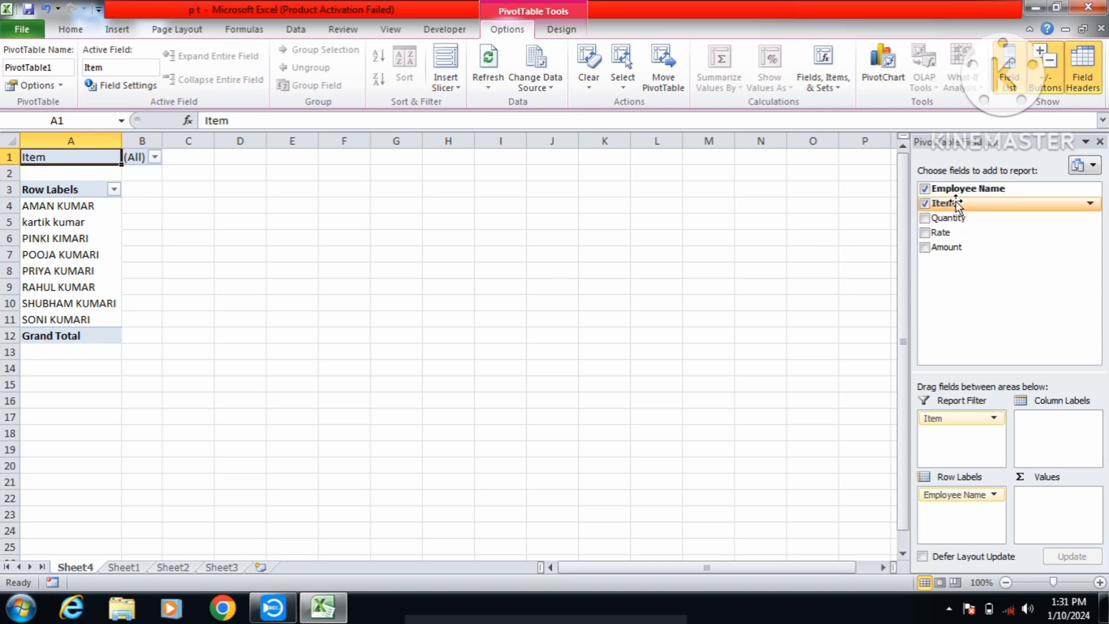
Filter the PivotTable report to the keyoboard item and add Quantity to the values
click(155, 158)
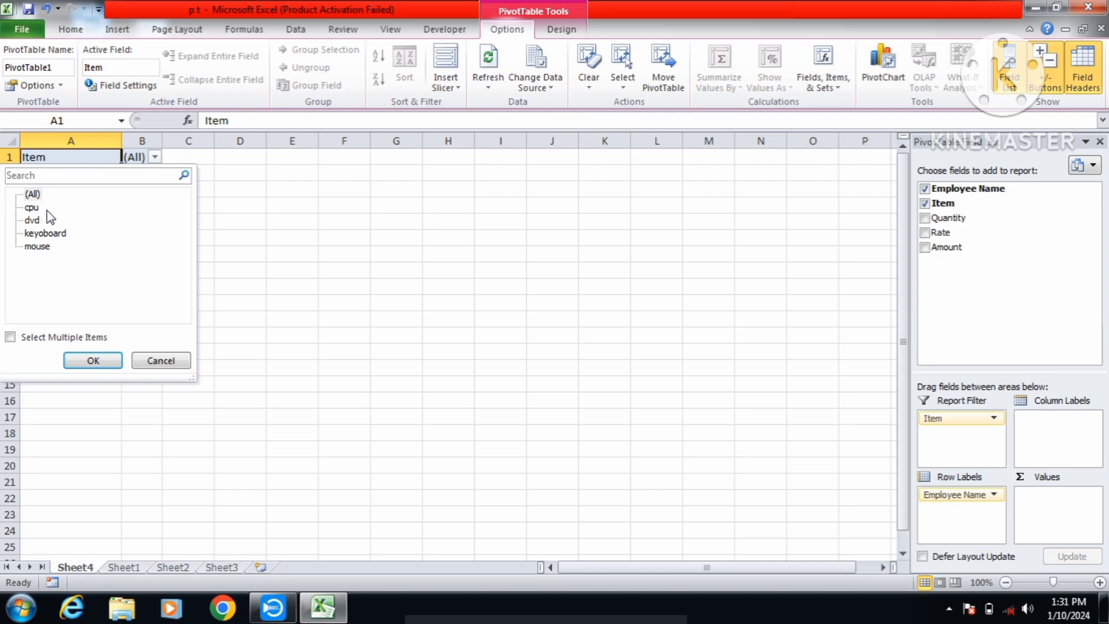
click(47, 234)
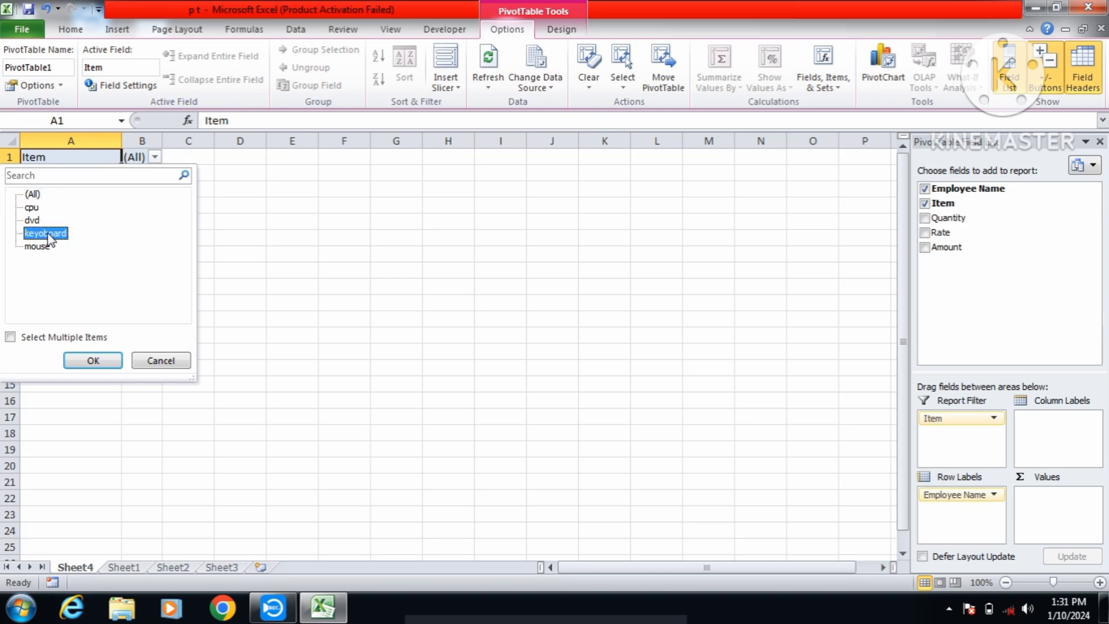
click(94, 361)
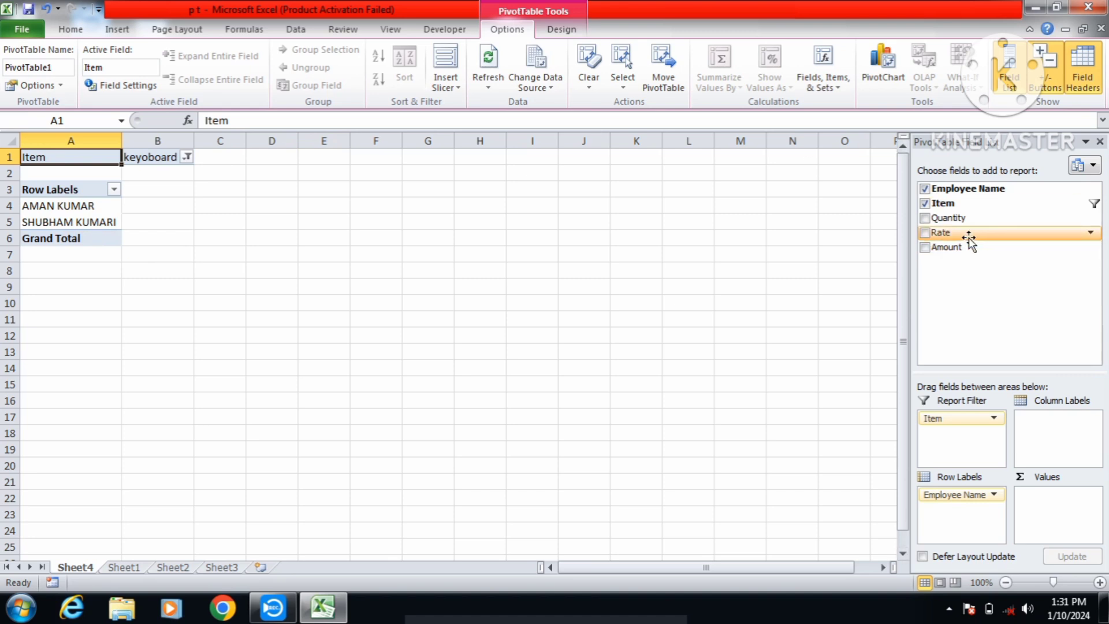
click(925, 218)
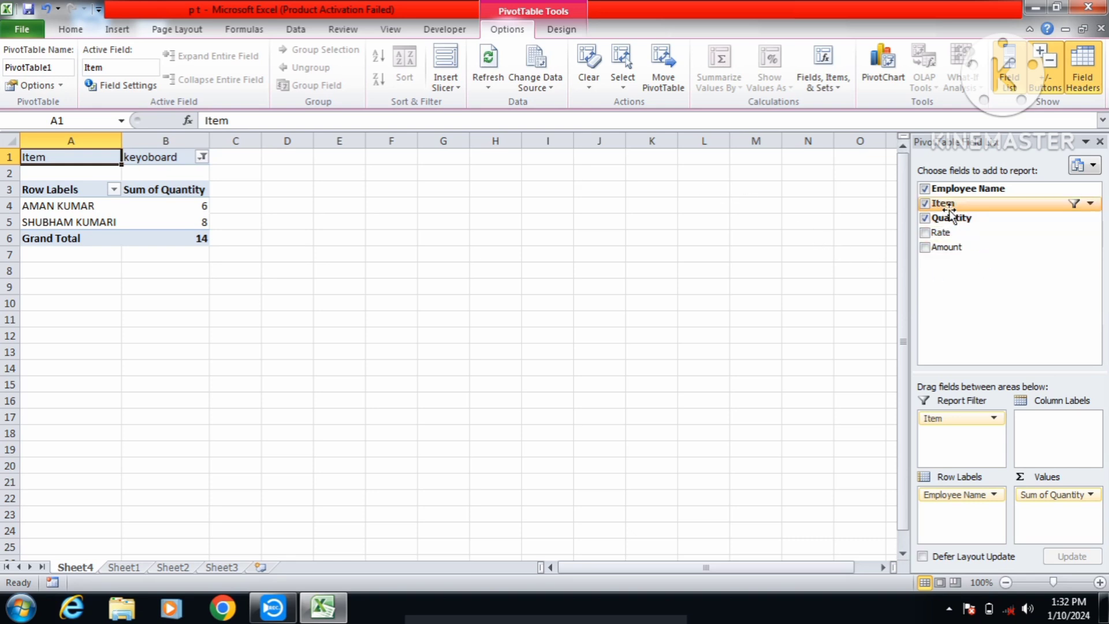
Switch the Item report filter to mouse
click(203, 158)
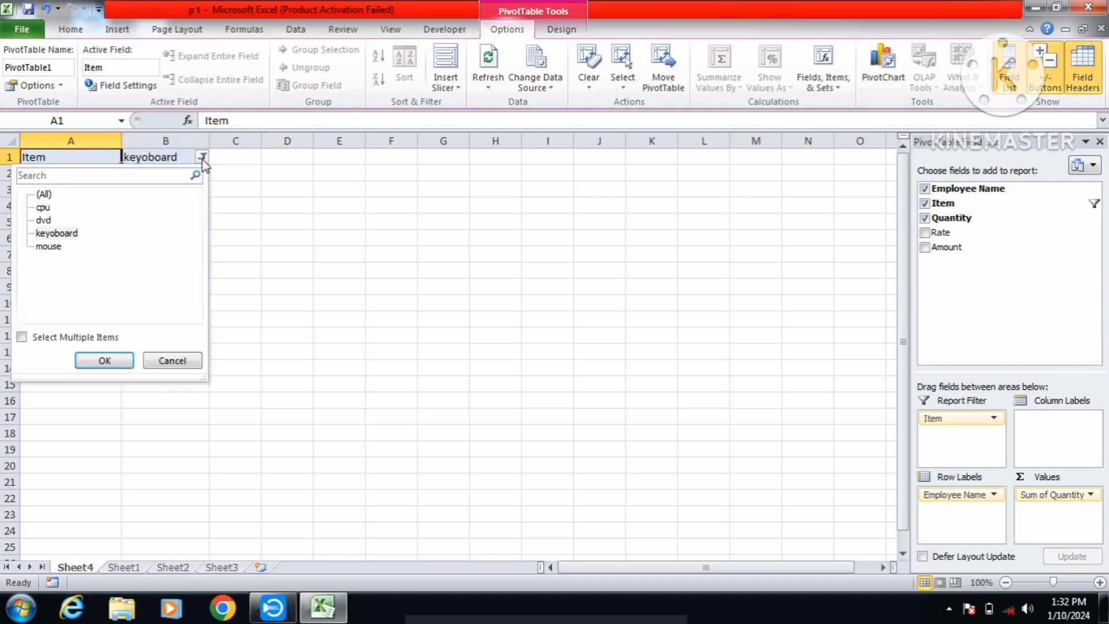
click(59, 248)
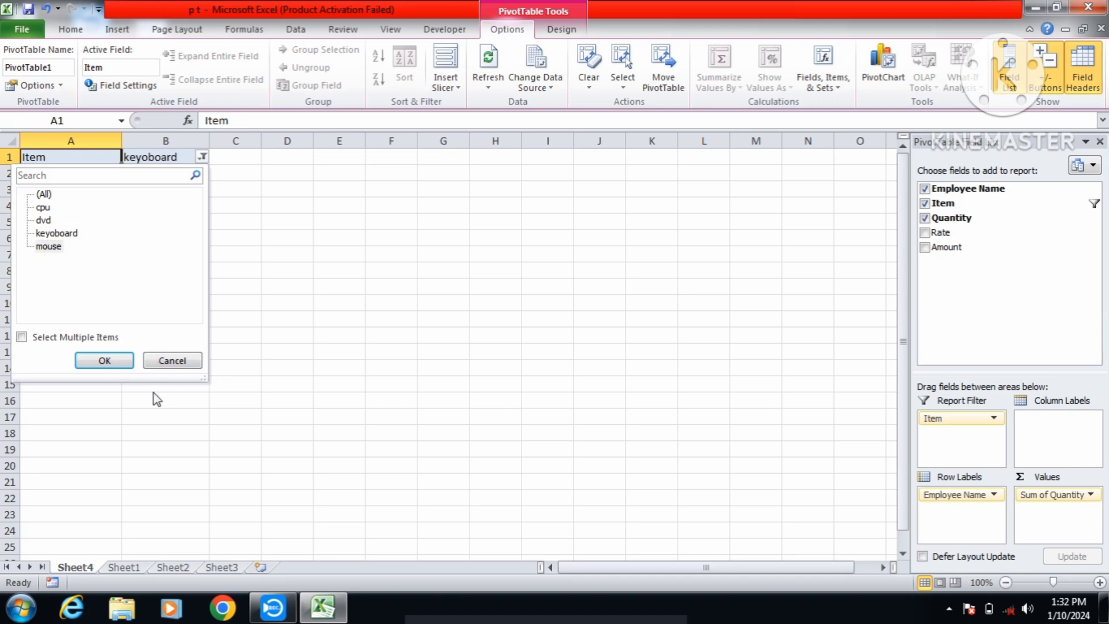
click(110, 366)
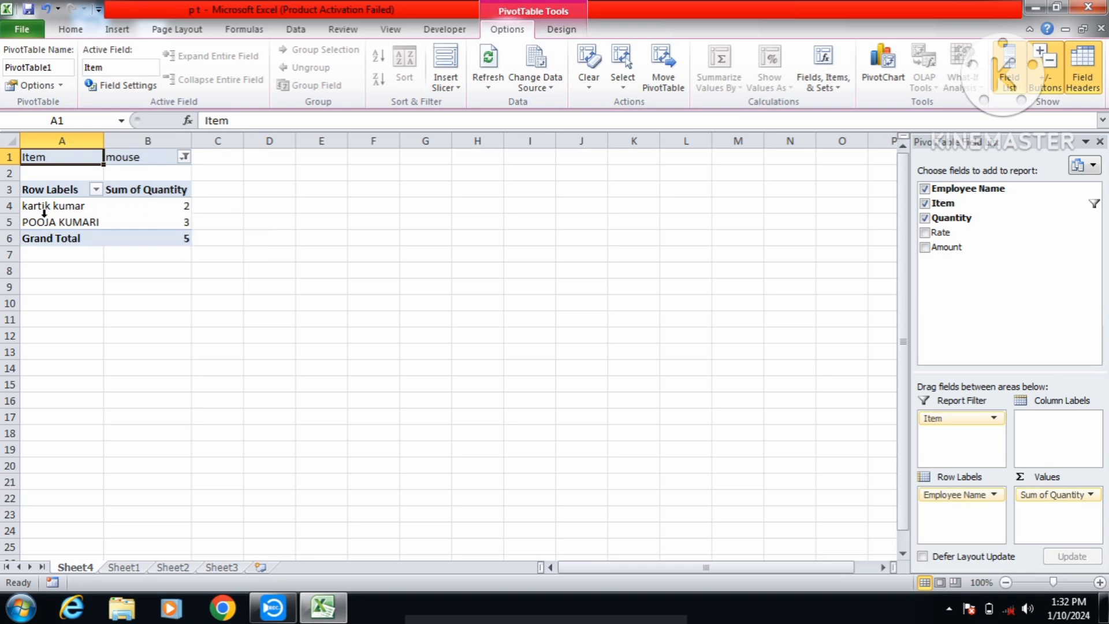
Switch the Item report filter to cpu
click(184, 157)
click(34, 208)
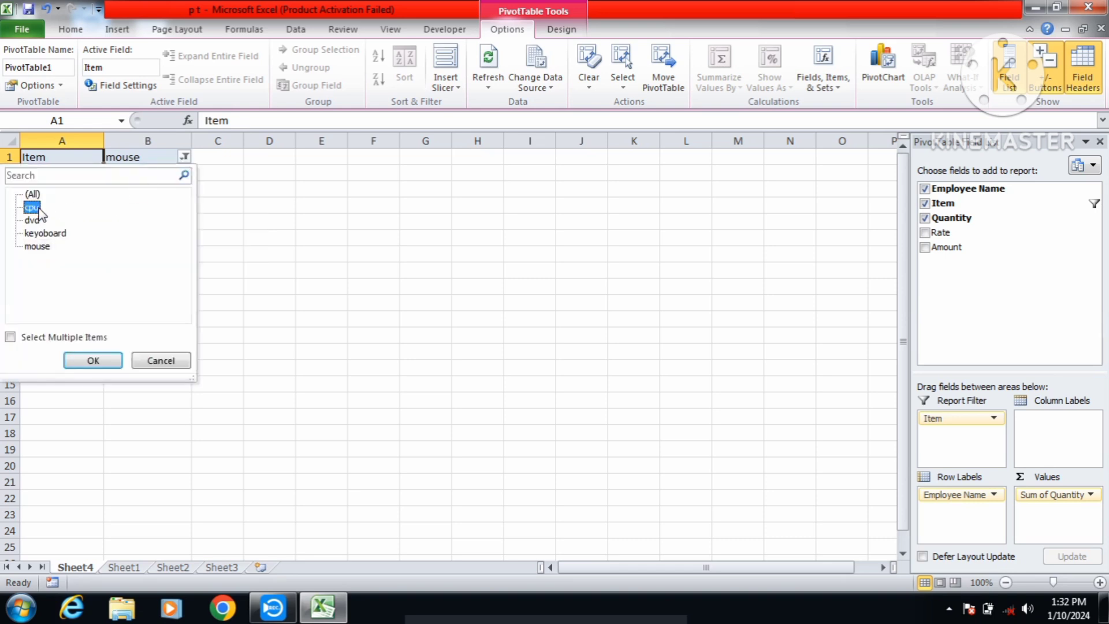
click(111, 362)
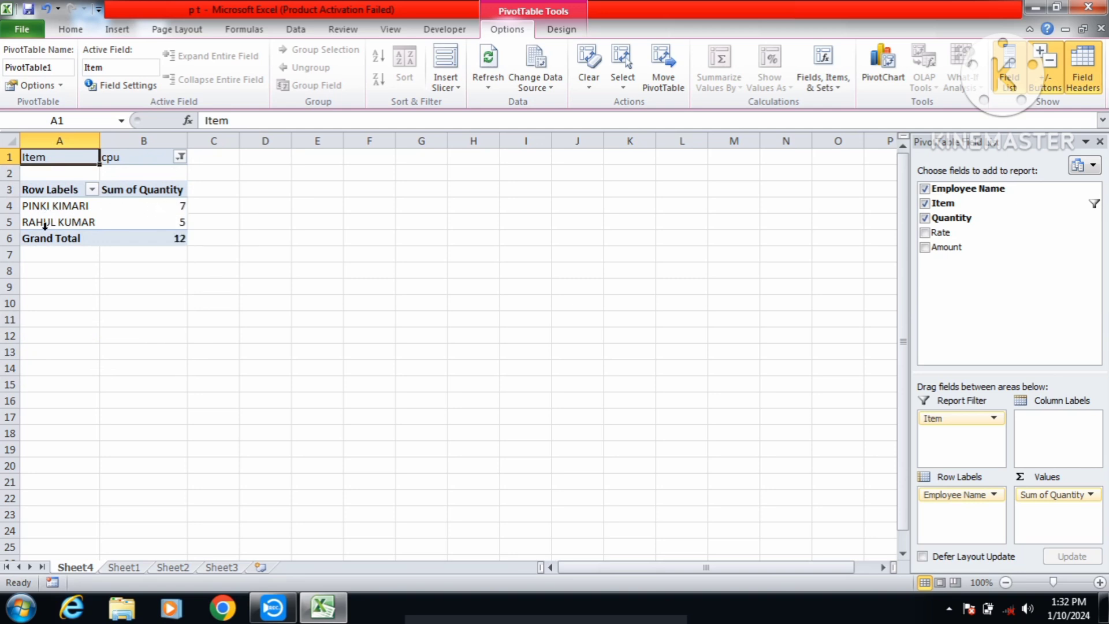
Switch the Item report filter to dvd
click(181, 157)
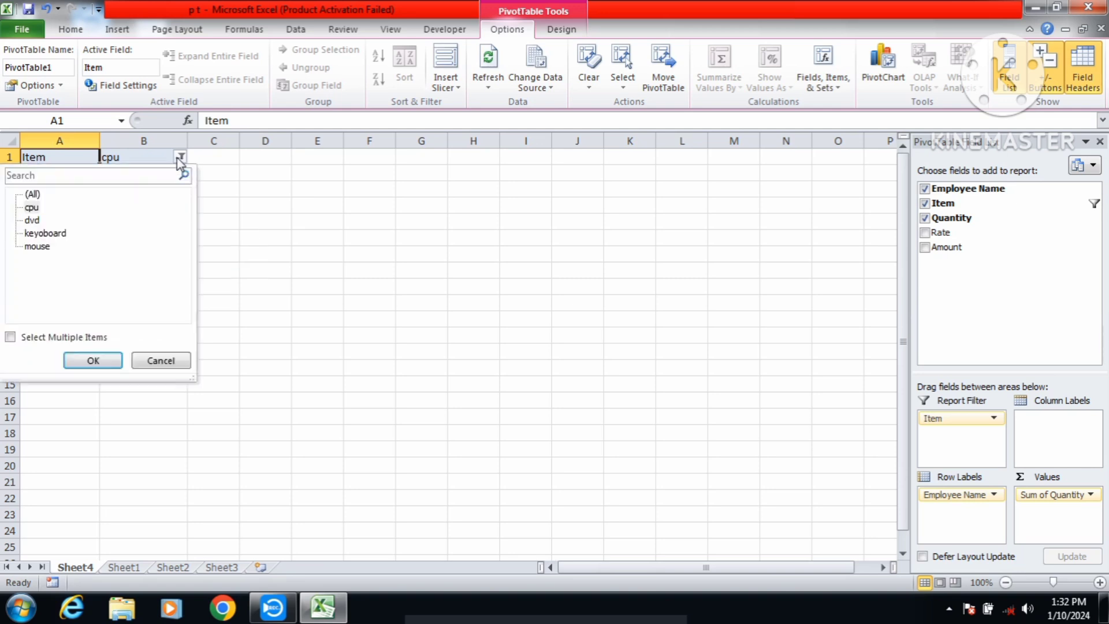
click(32, 220)
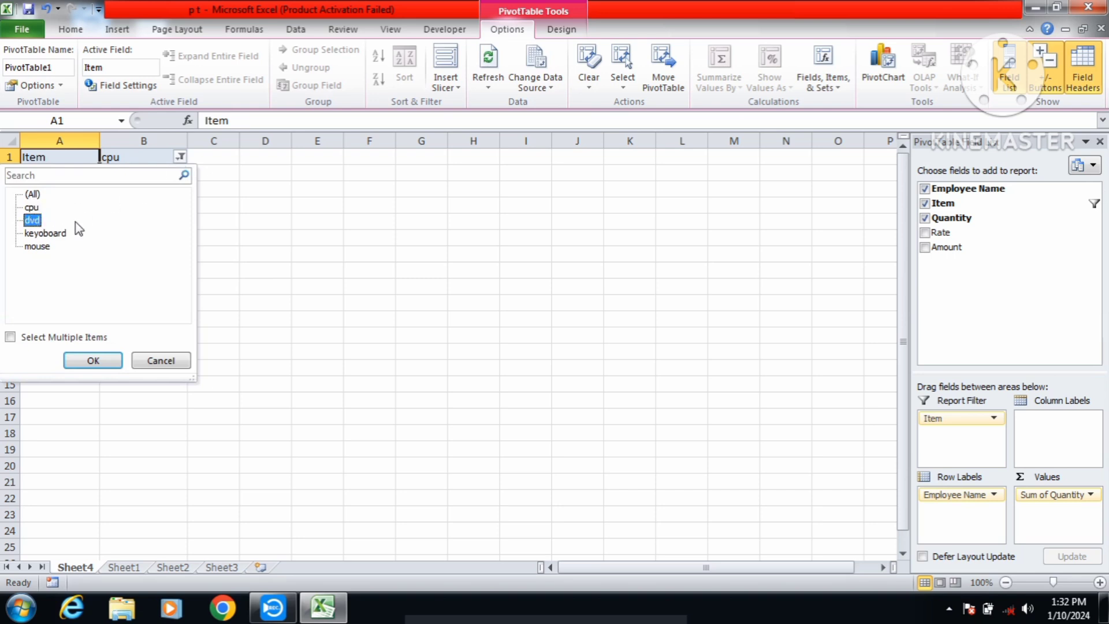
click(93, 360)
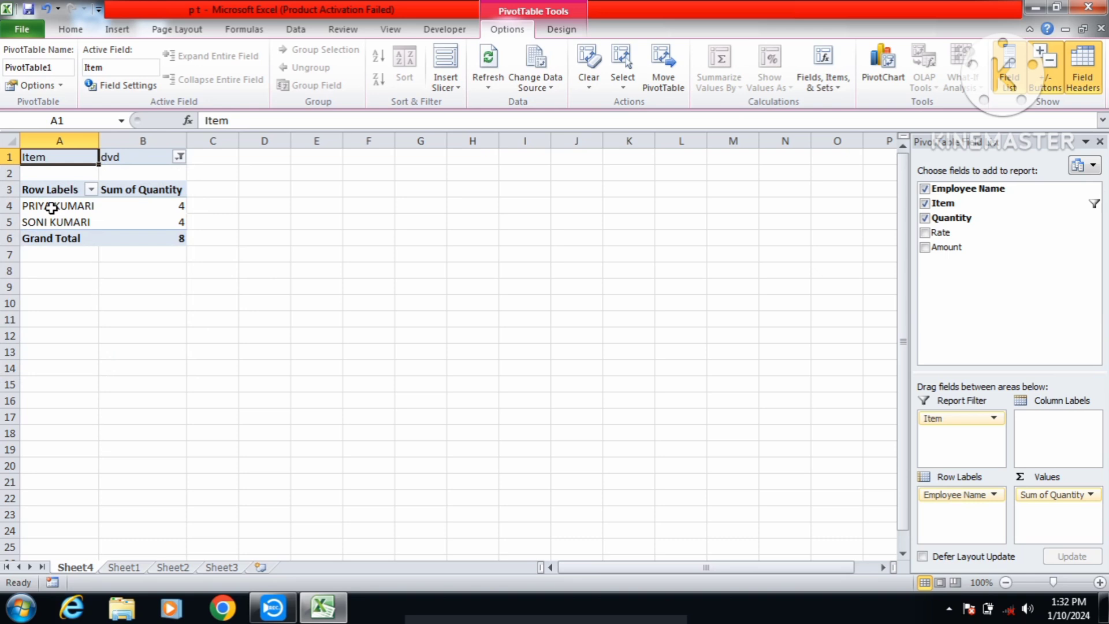
Reset the Item report filter to (All) so every employee is listed
mouse_move(160, 228)
click(179, 157)
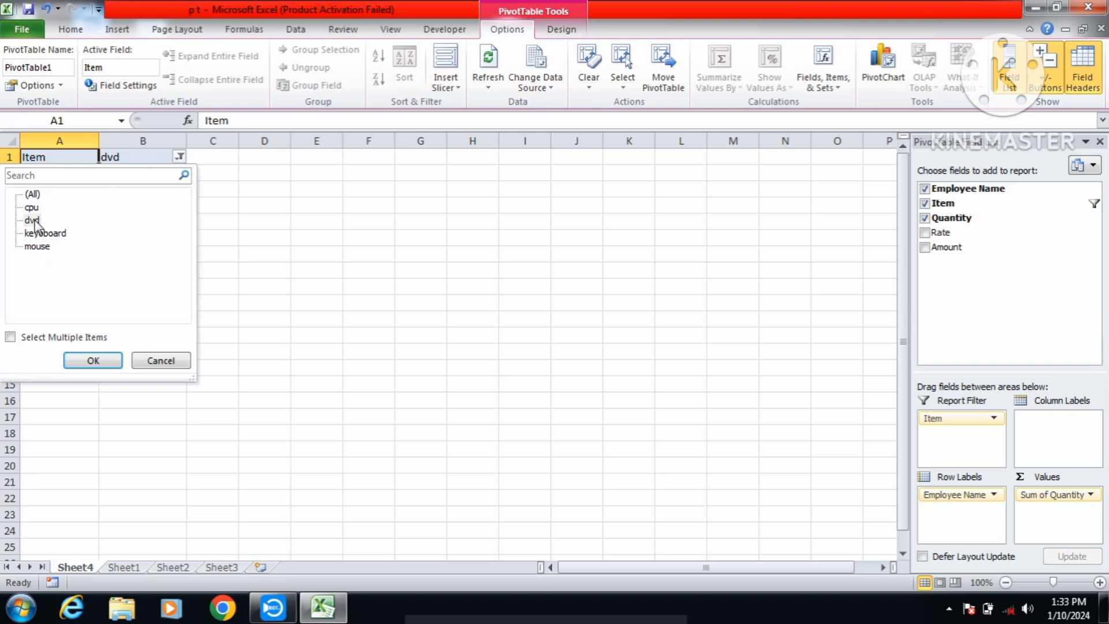
click(34, 196)
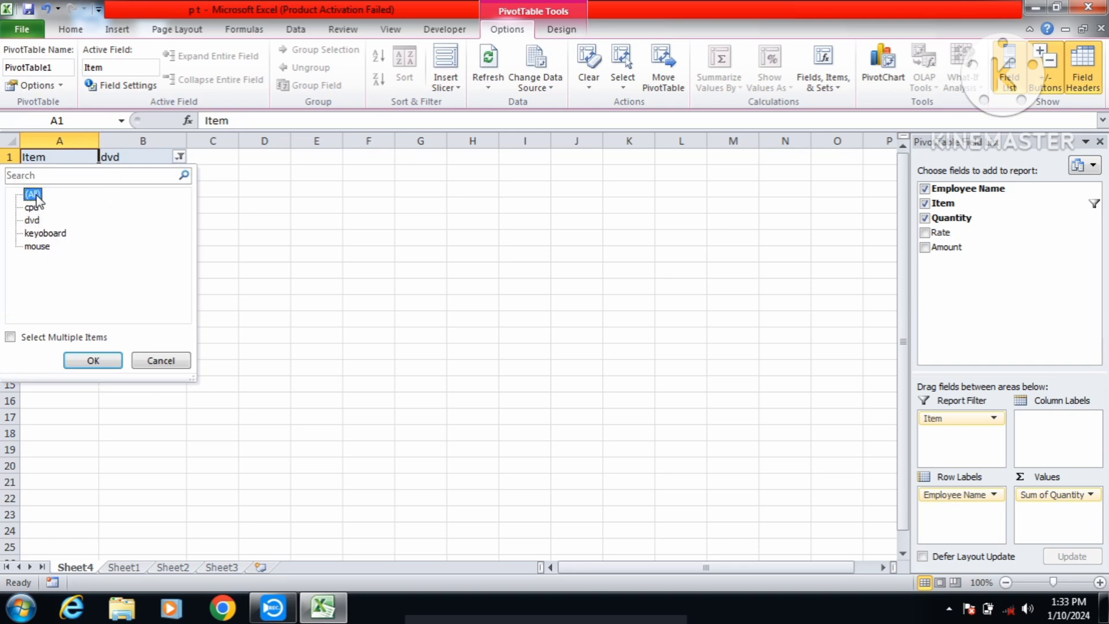
click(97, 361)
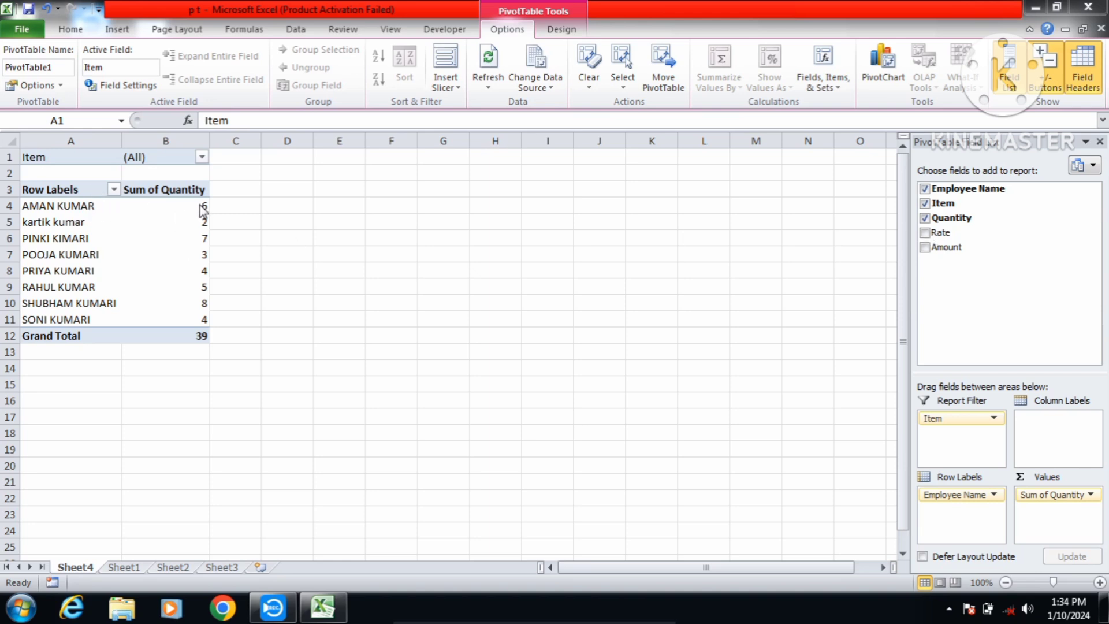
Add the Rate and Amount fields to the PivotTable values alongside Quantity
click(924, 233)
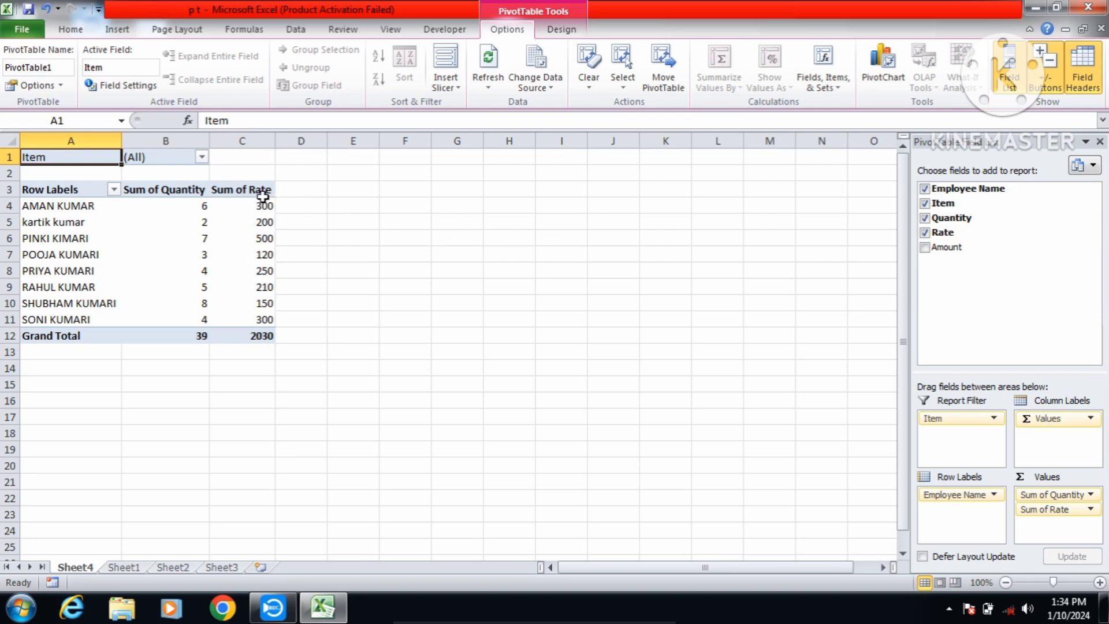
click(925, 247)
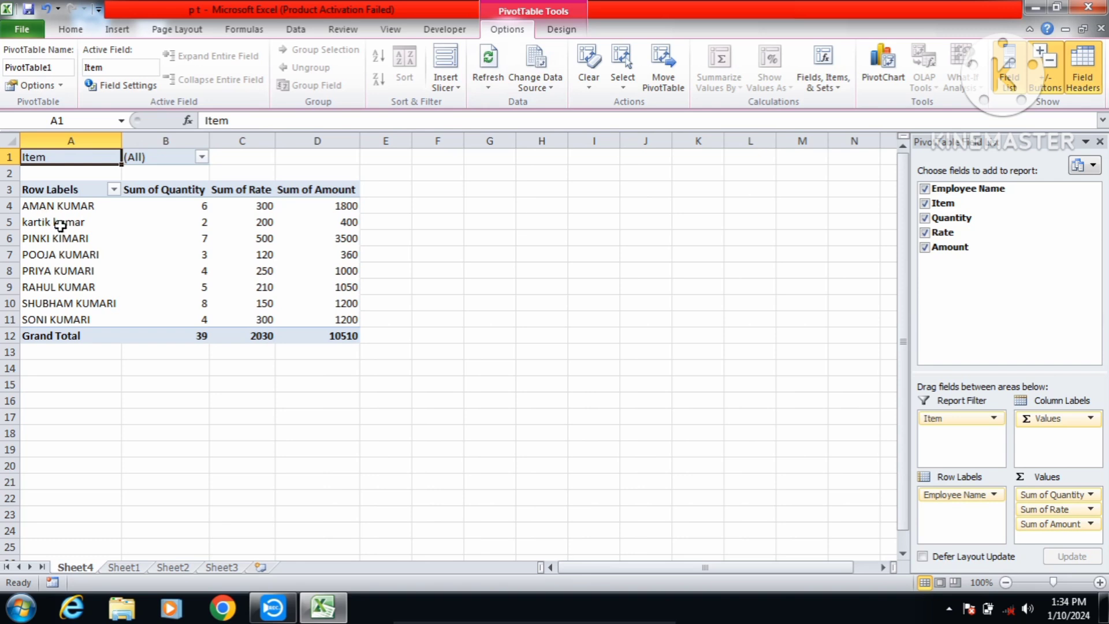
mouse_move(151, 224)
click(203, 158)
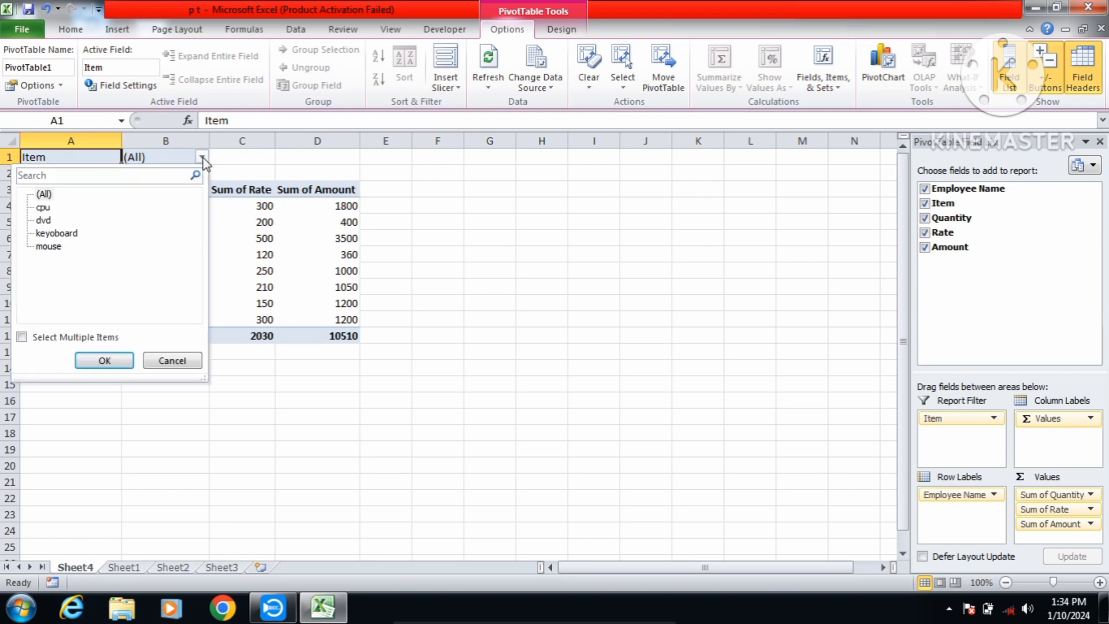
click(264, 156)
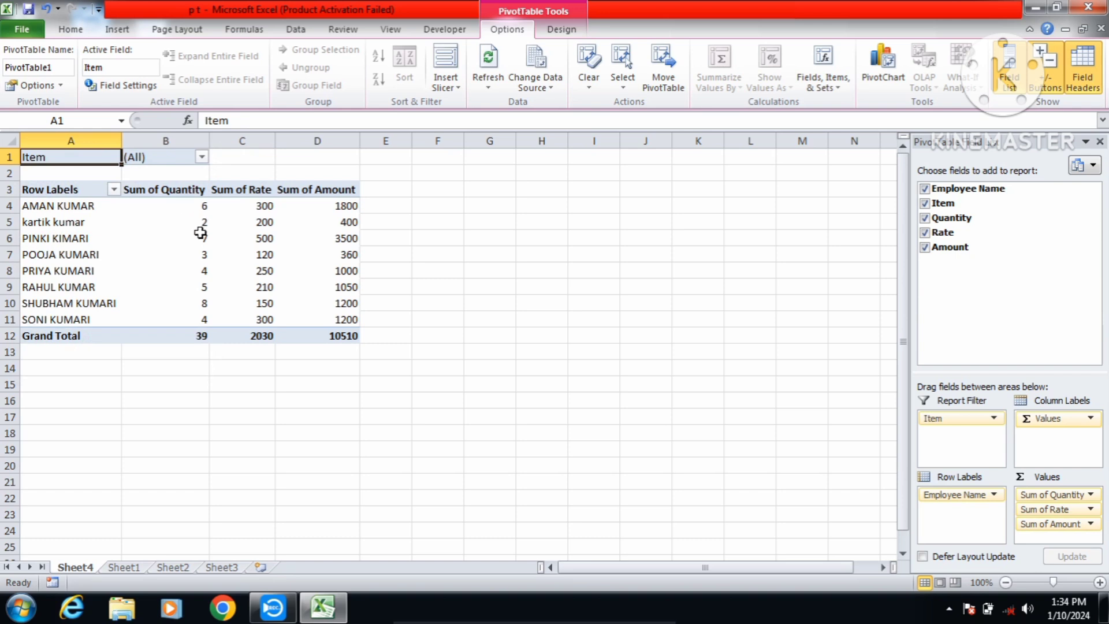
Filter the PivotTable with all three value fields to the keyoboard item
mouse_move(201, 222)
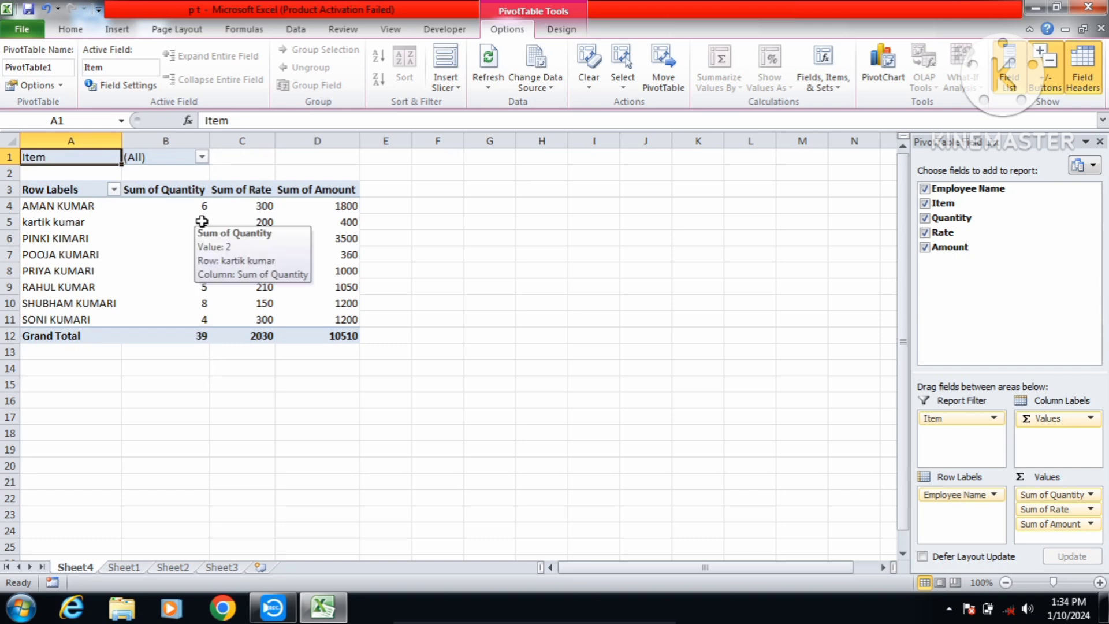
click(202, 157)
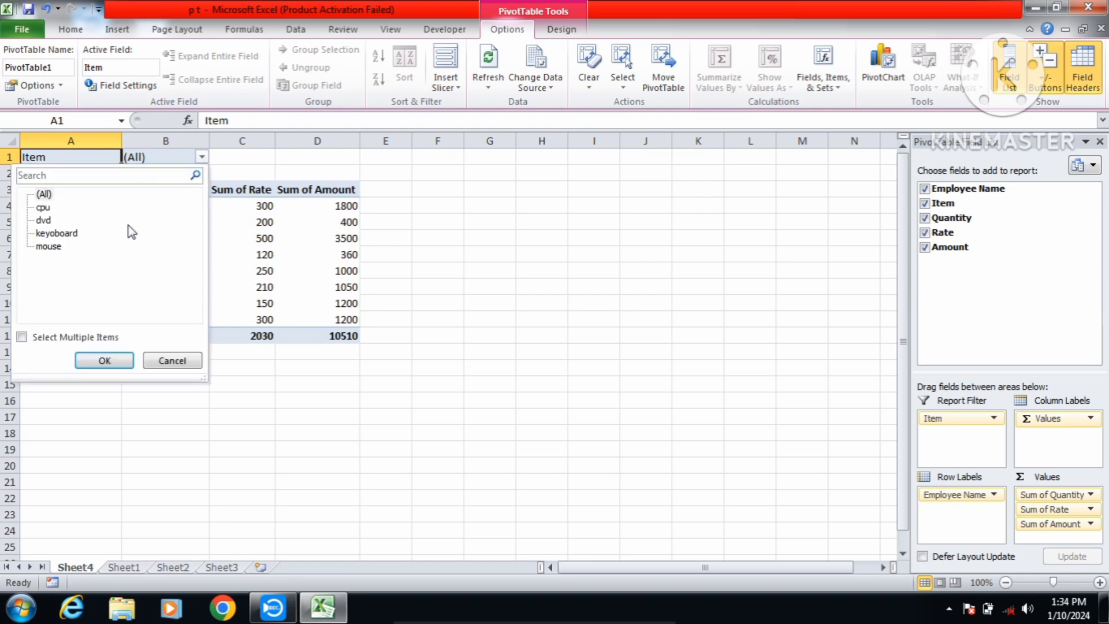
click(57, 234)
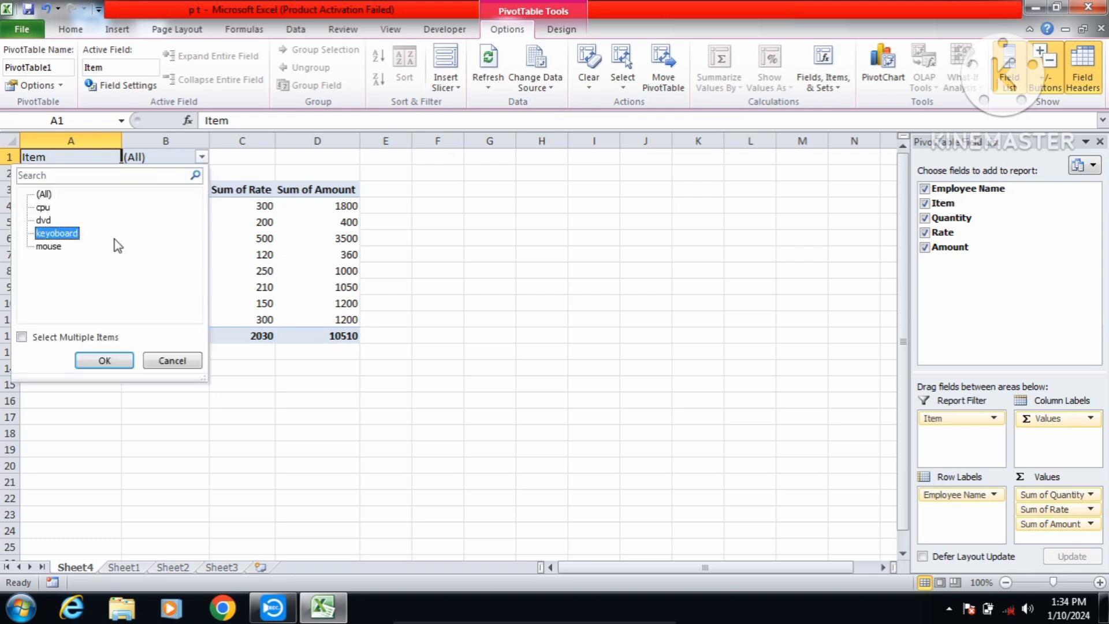
click(104, 361)
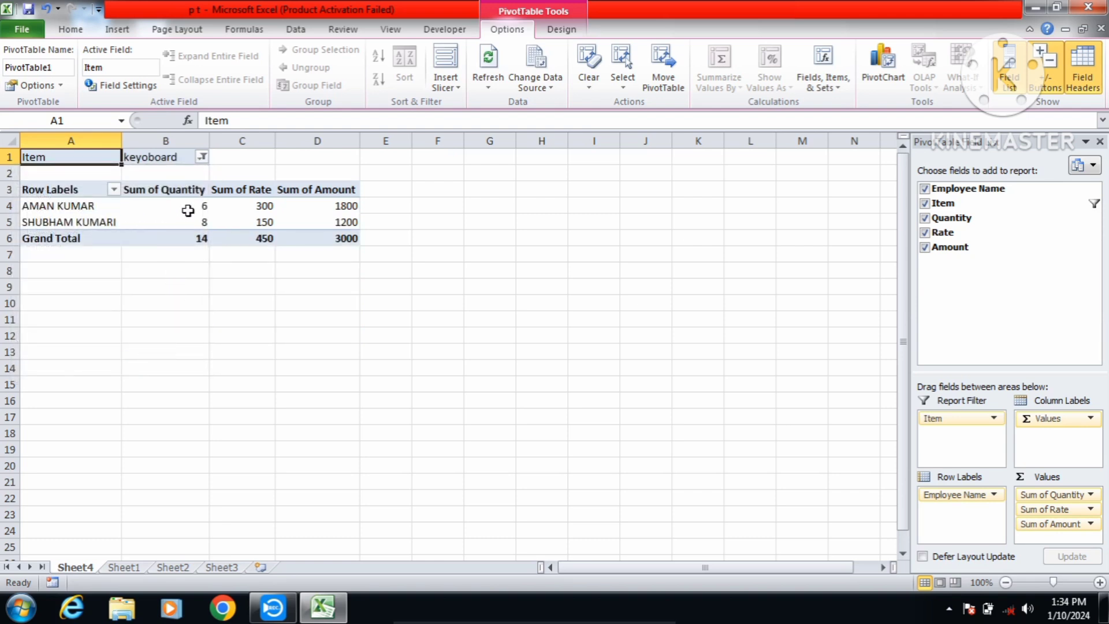
Reset the Item report filter from keyoboard to (All) with the quantity, rate and amount sums shown
mouse_move(188, 206)
click(203, 157)
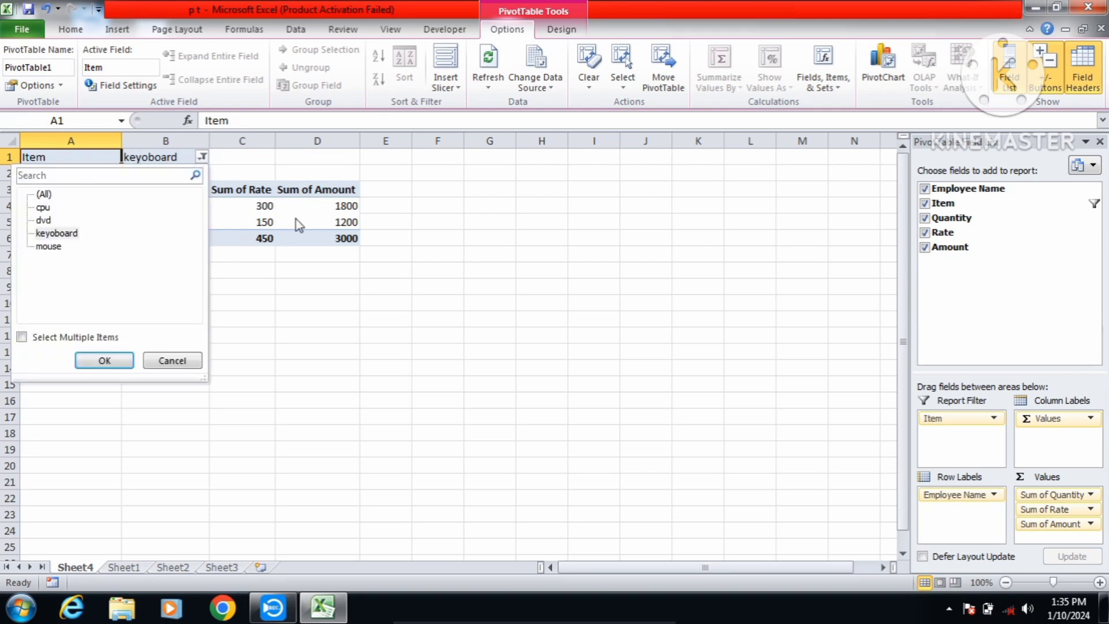
click(282, 347)
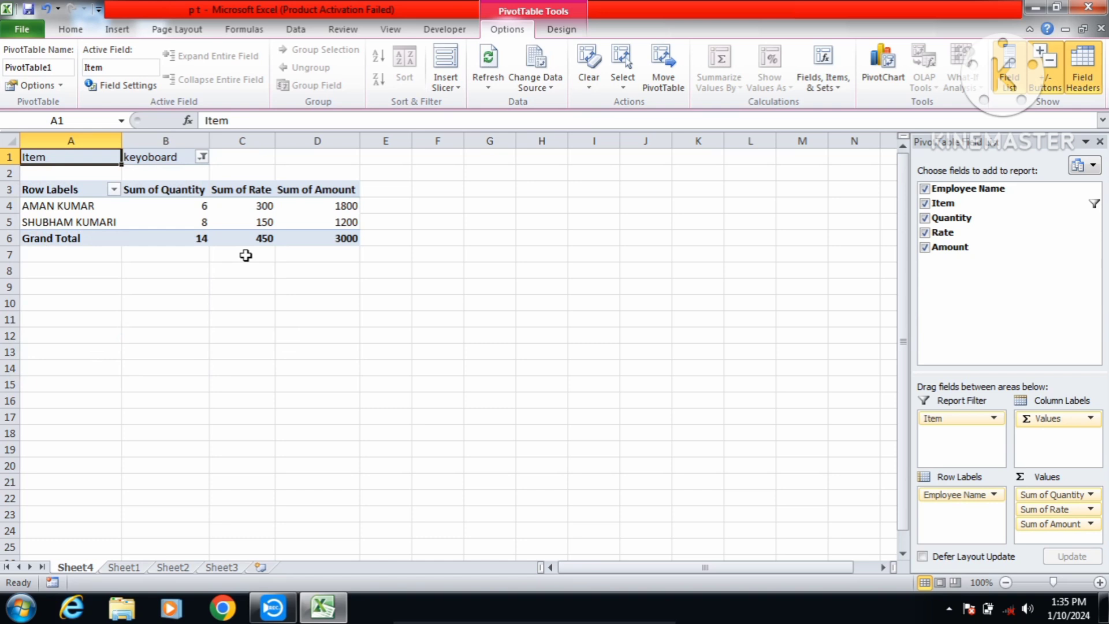
click(203, 158)
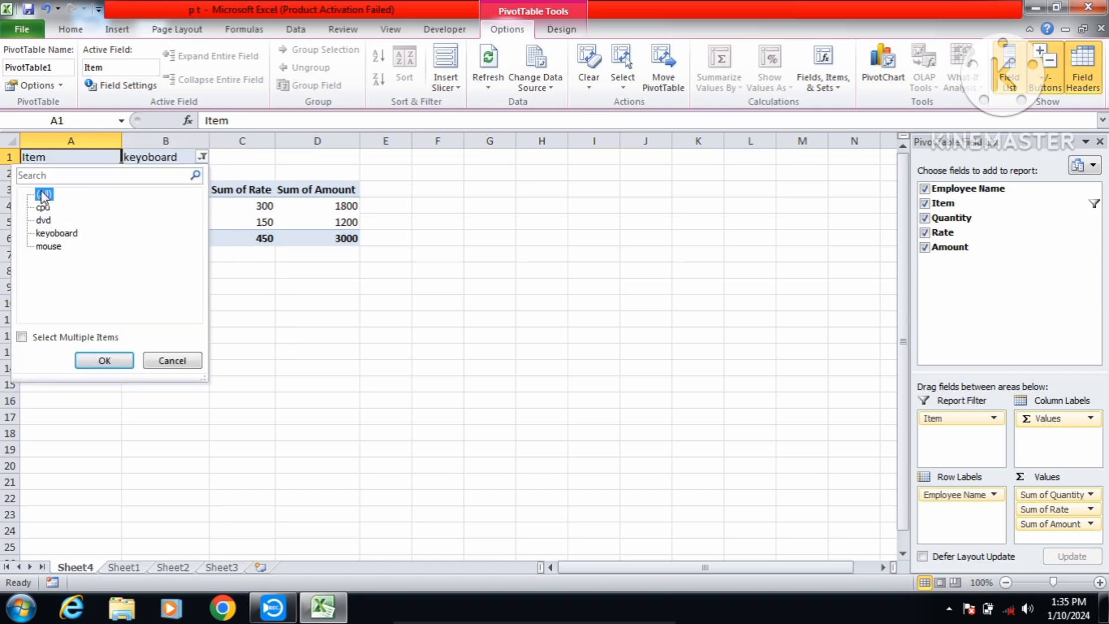
click(118, 361)
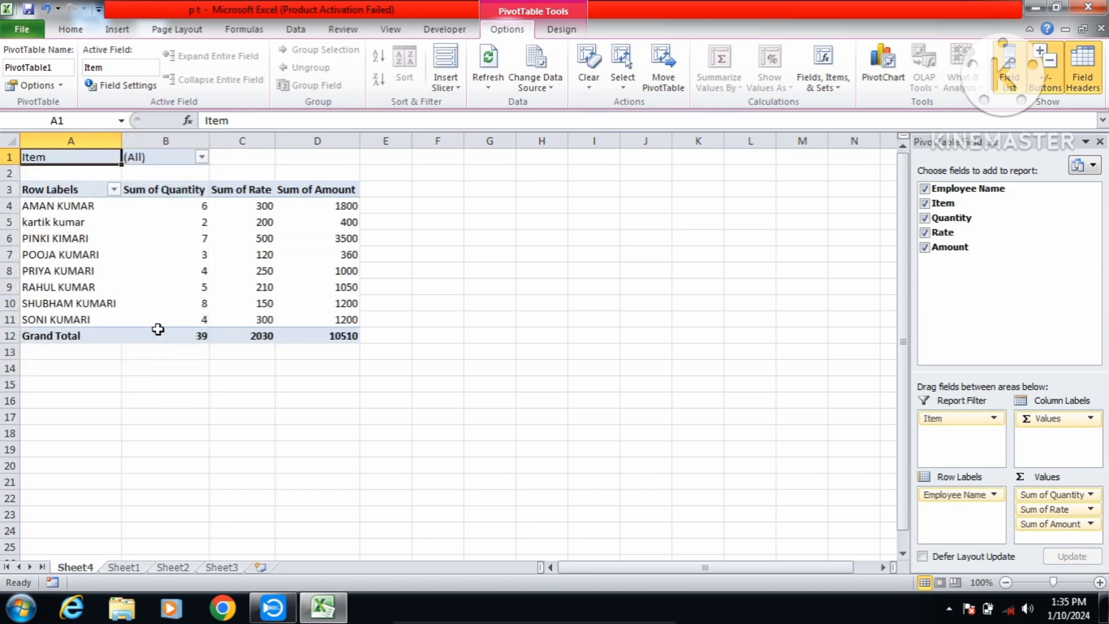
Undo the Item report filter reset to bring back the keyoboard selection
mouse_move(241, 303)
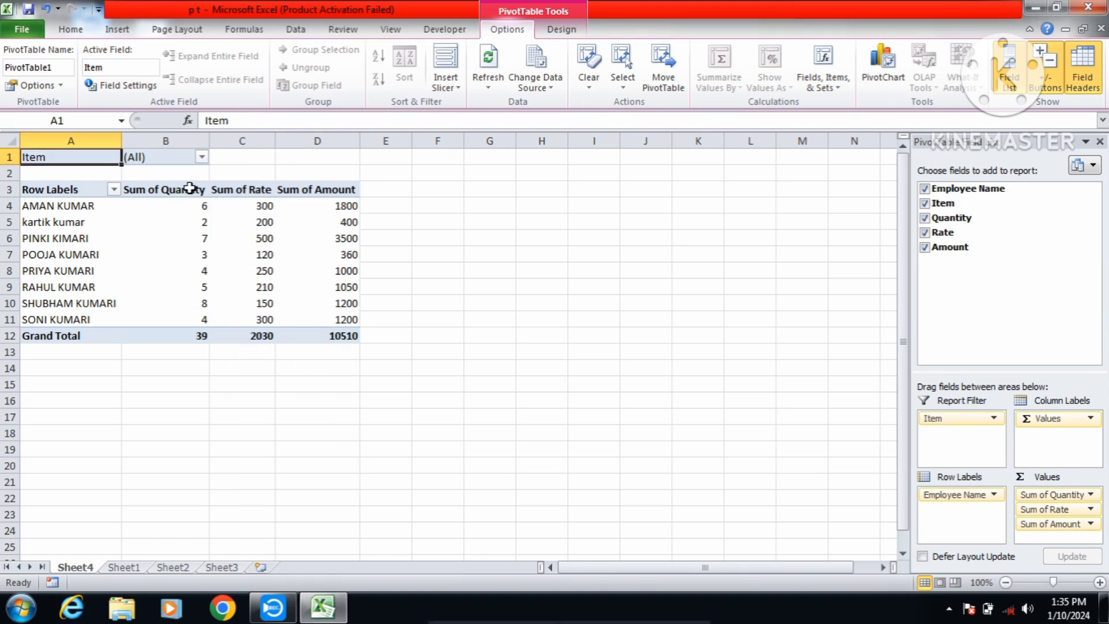
click(258, 174)
mouse_move(202, 224)
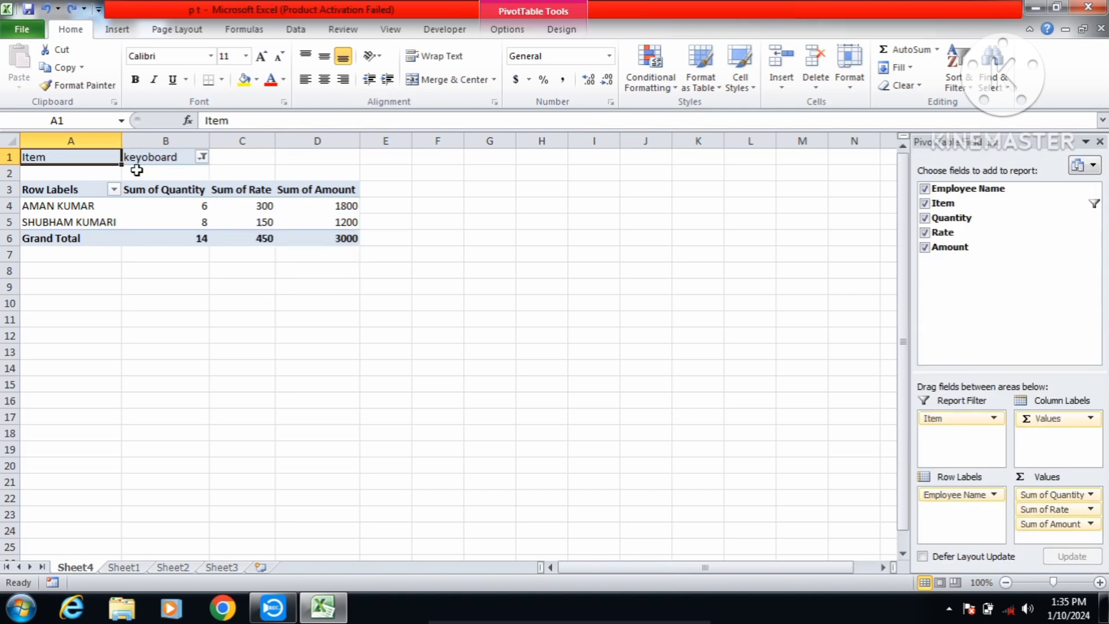
Filter the PivotTable's row labels to exclude the first employee in the name list
click(115, 189)
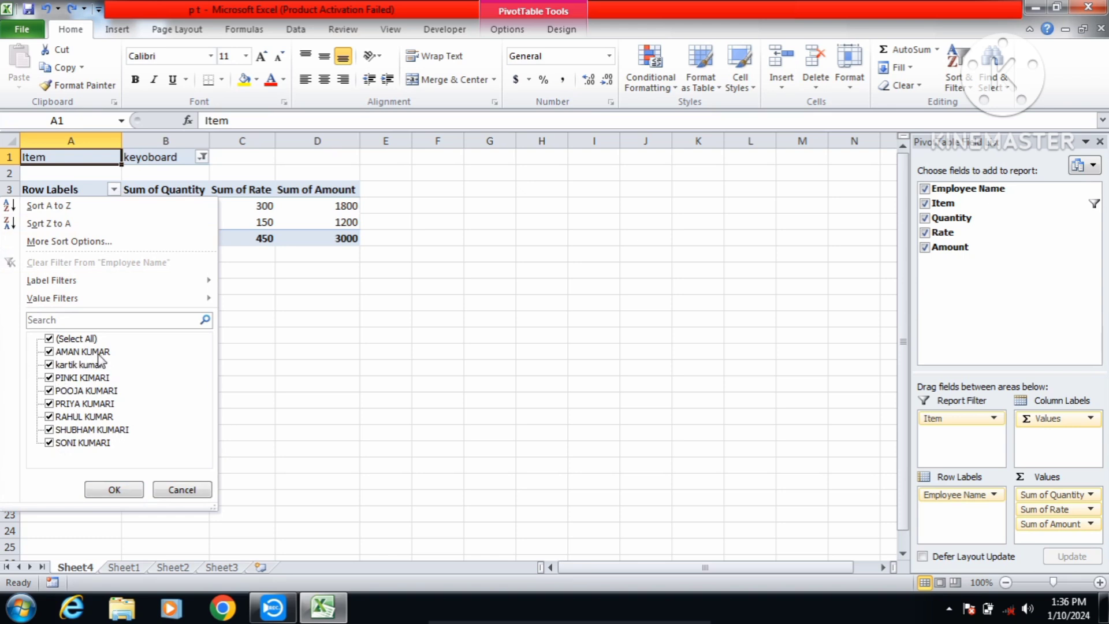
click(50, 352)
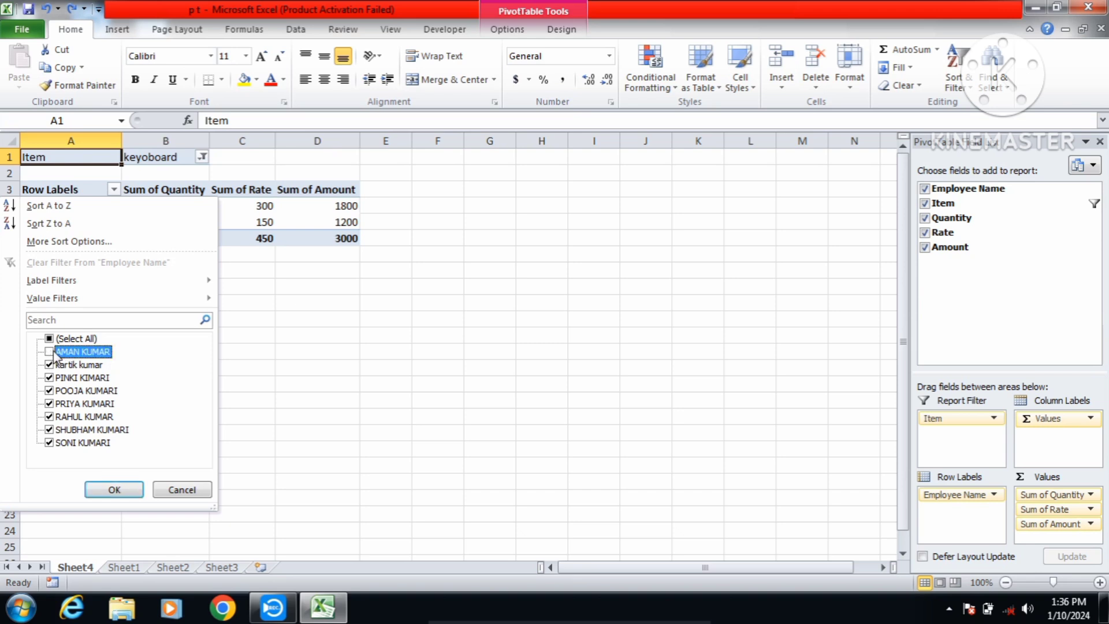
click(143, 492)
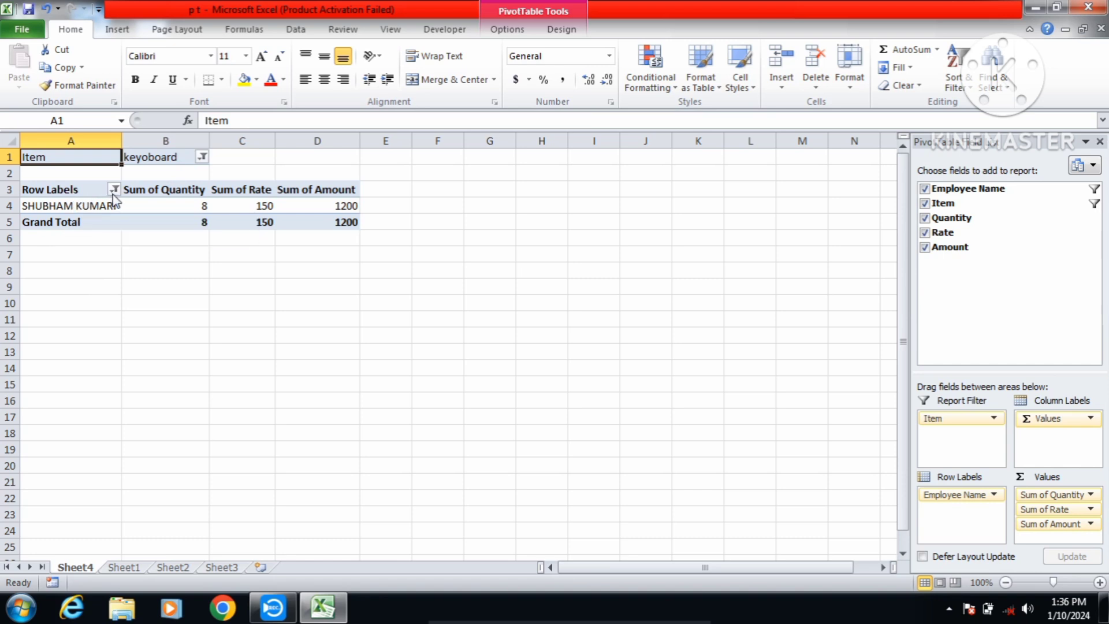
Set the Item report filter to (All) while keeping the employee row label filter
click(203, 157)
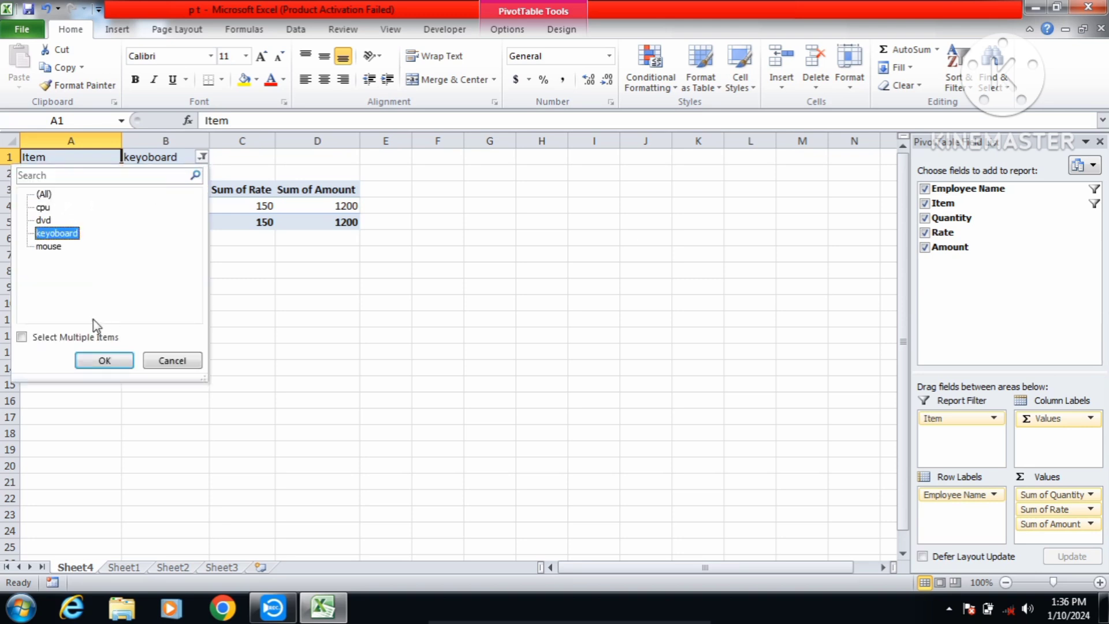
click(44, 194)
click(122, 361)
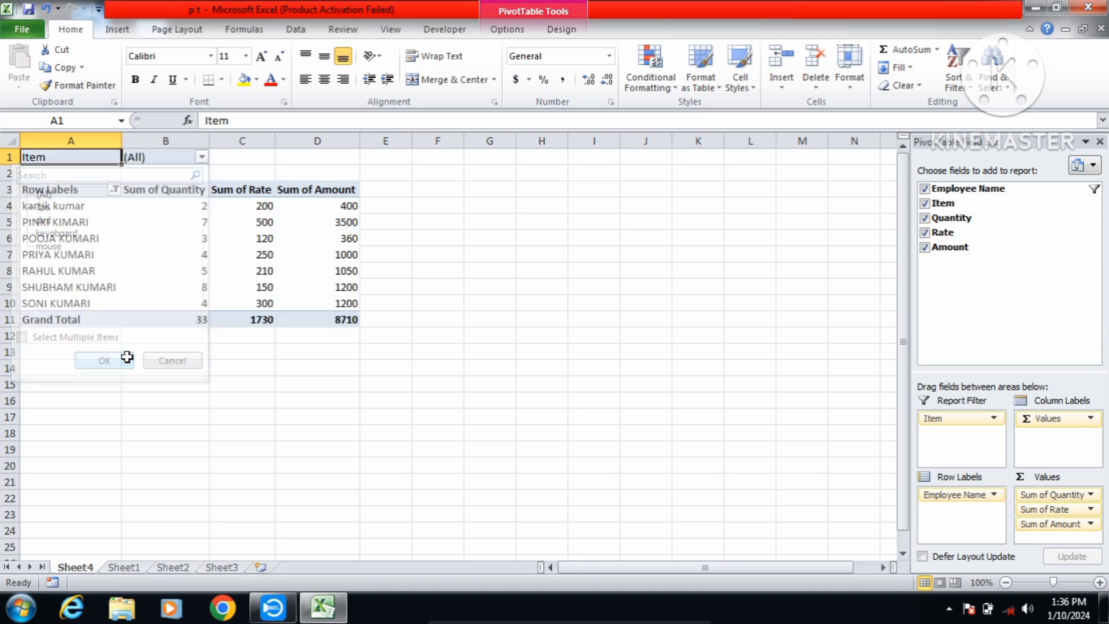